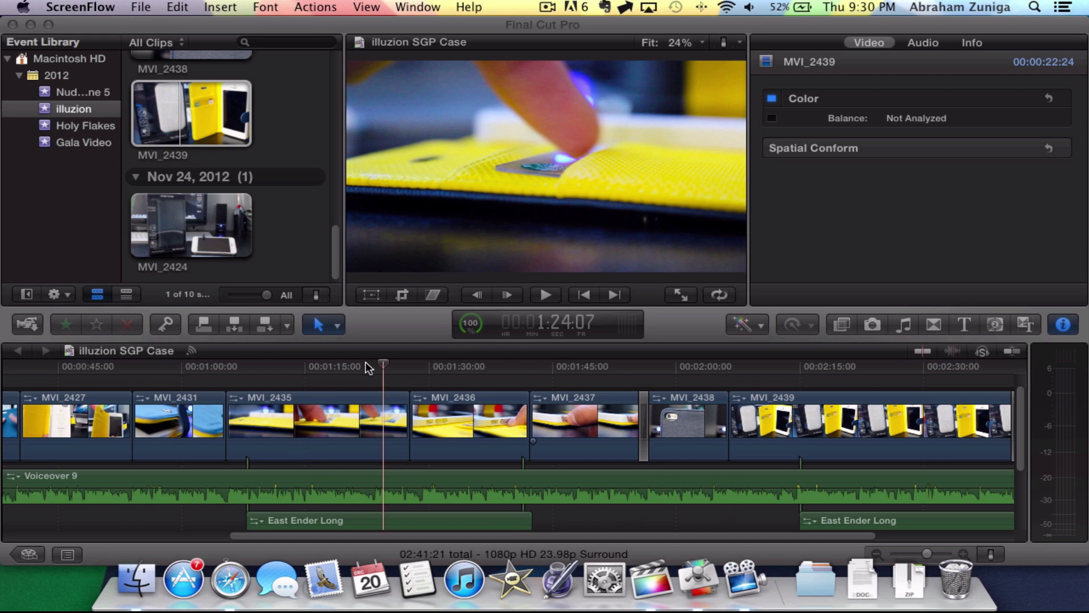
# Step: Export illuzion SGP Case as an H.264 QuickTime movie and check the 1920 x 1080, 391.75 MB summary
pyautogui.click(325, 26)
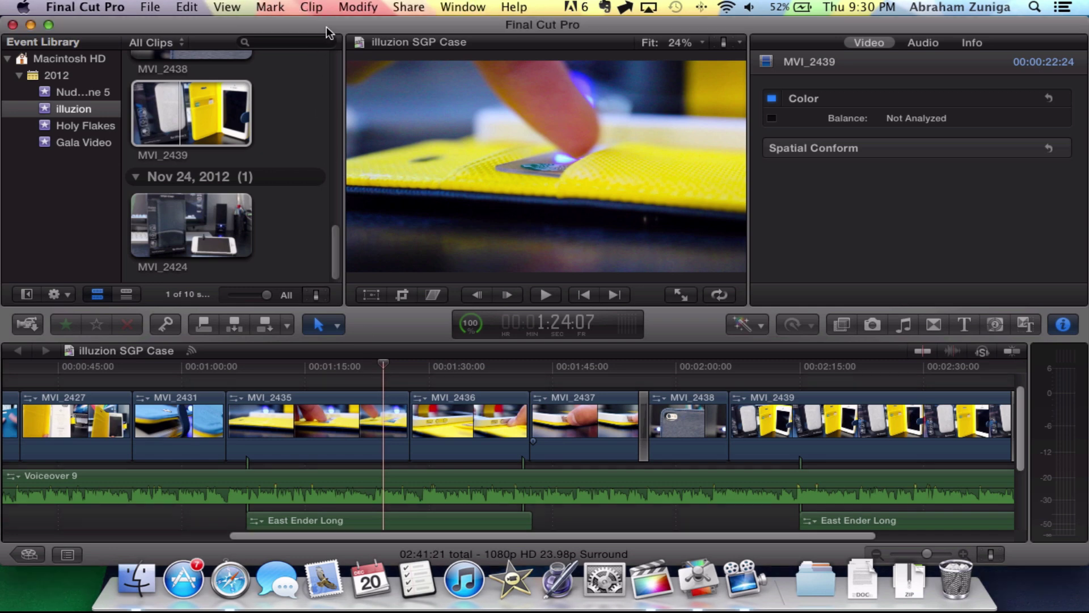
pyautogui.click(408, 8)
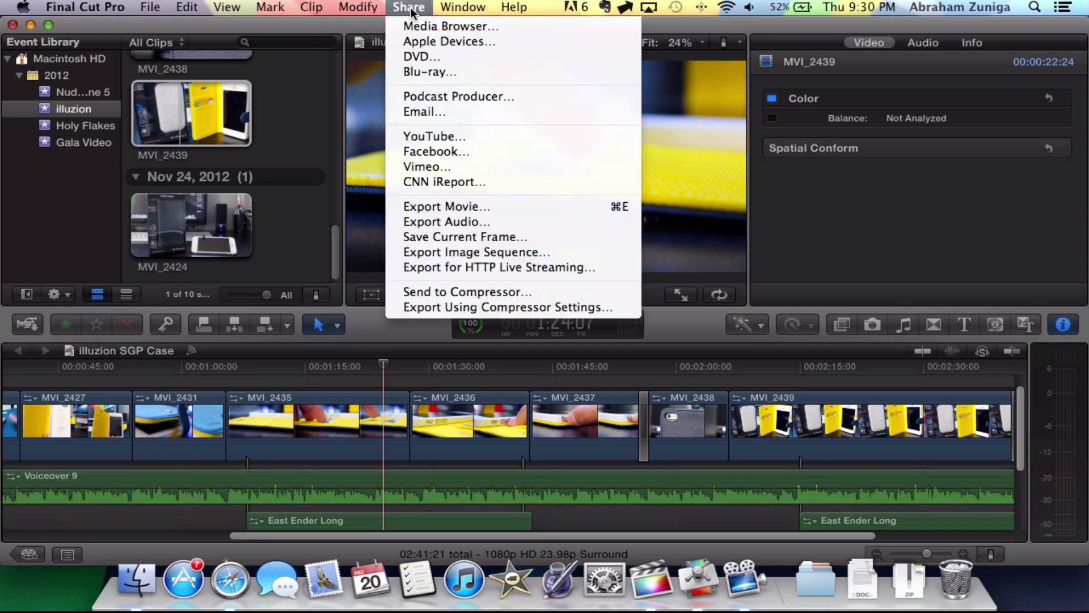
pyautogui.click(424, 205)
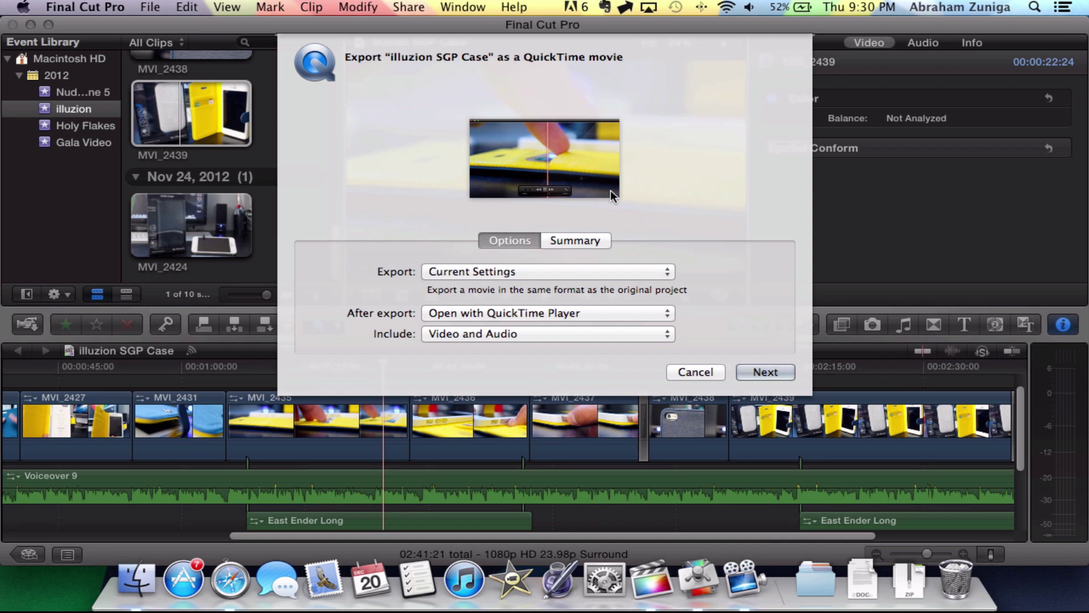
pyautogui.click(474, 271)
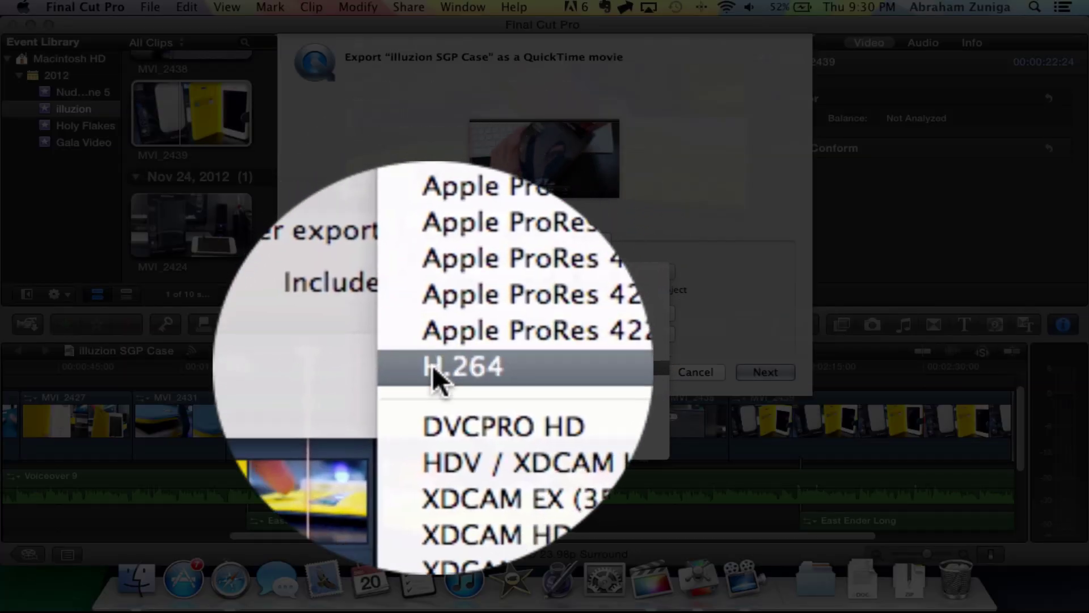
pyautogui.click(433, 366)
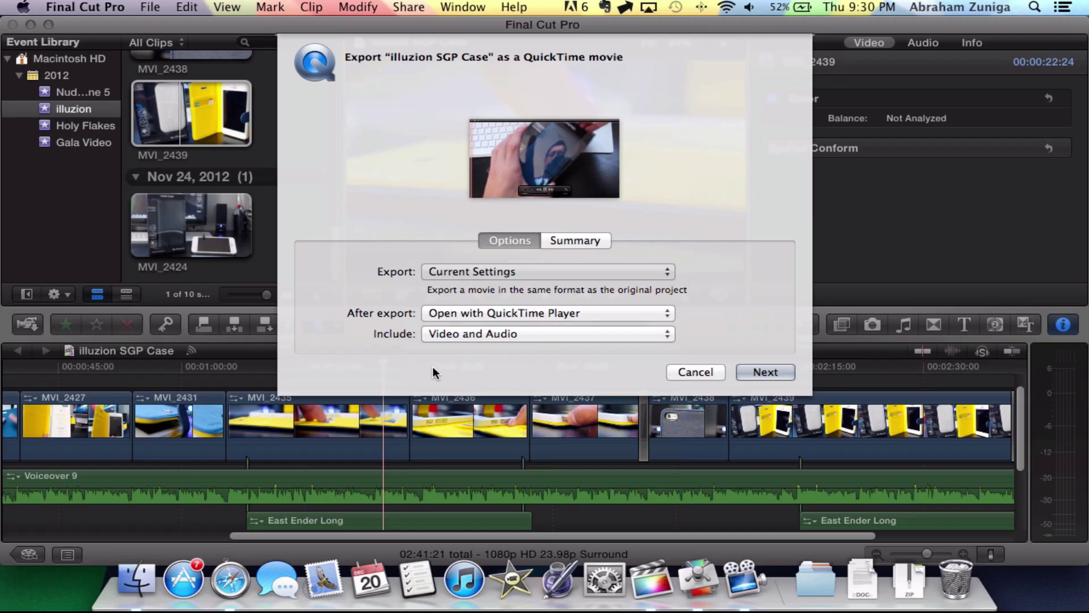
pyautogui.click(576, 242)
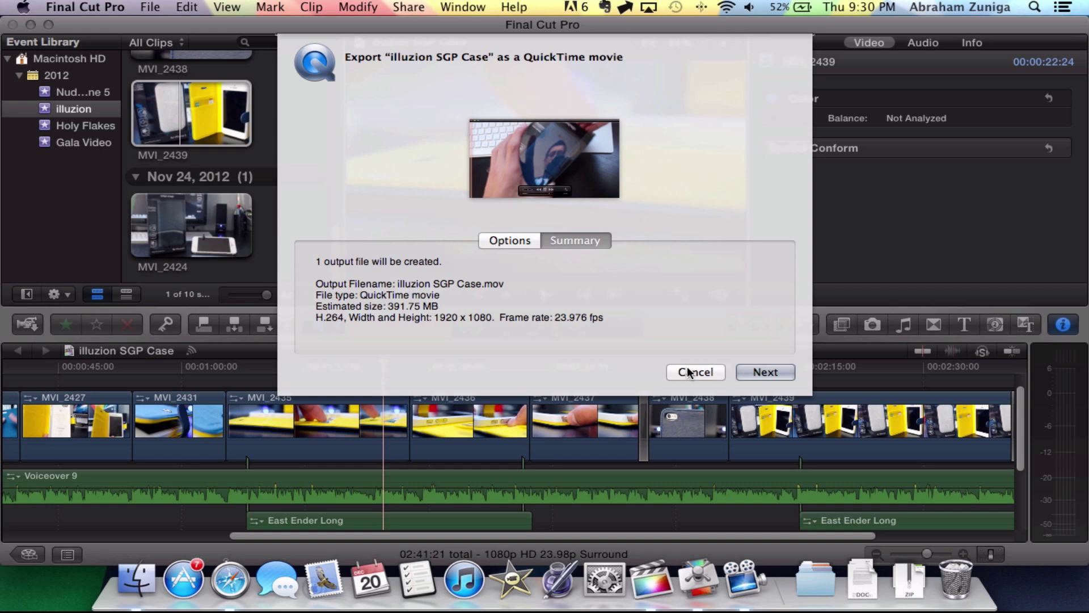
# Step: Cancel the Final Cut Pro export and add a new QuickTime Movie setting in Compressor
pyautogui.click(693, 369)
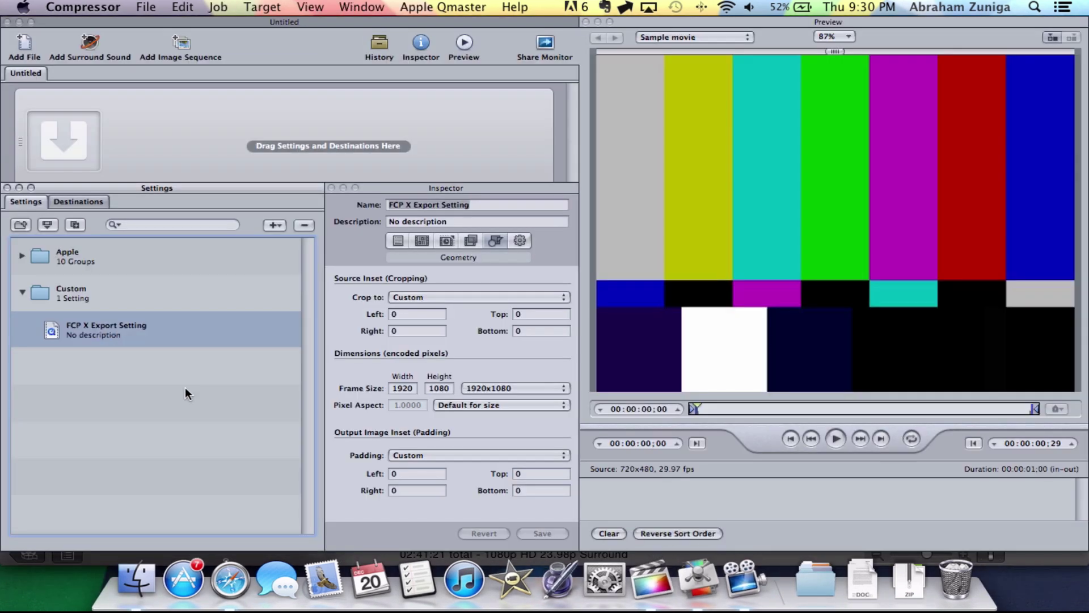
pyautogui.click(186, 389)
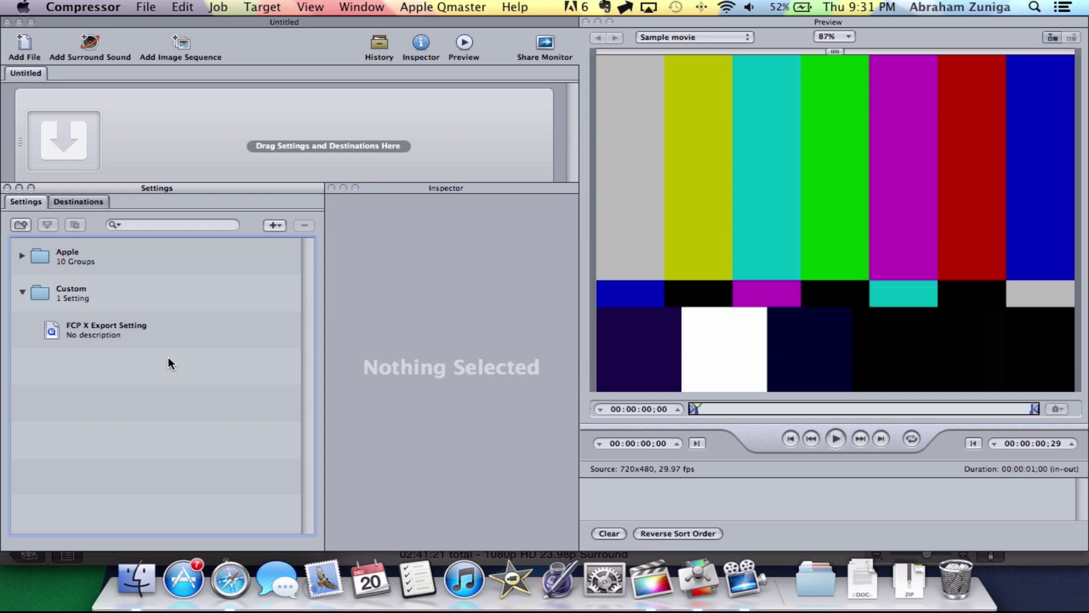
pyautogui.click(269, 227)
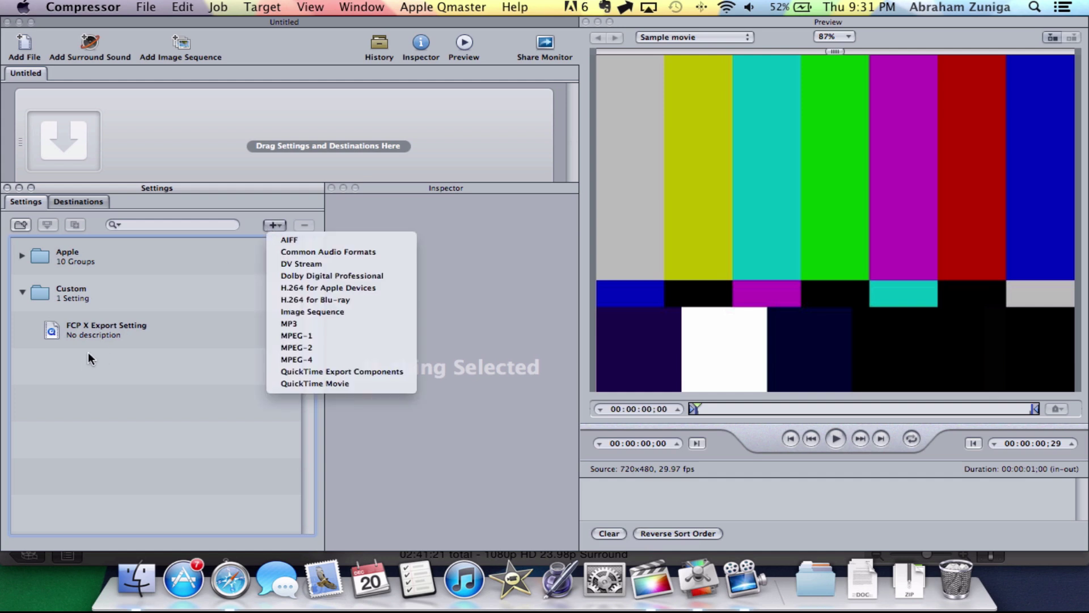
pyautogui.click(77, 372)
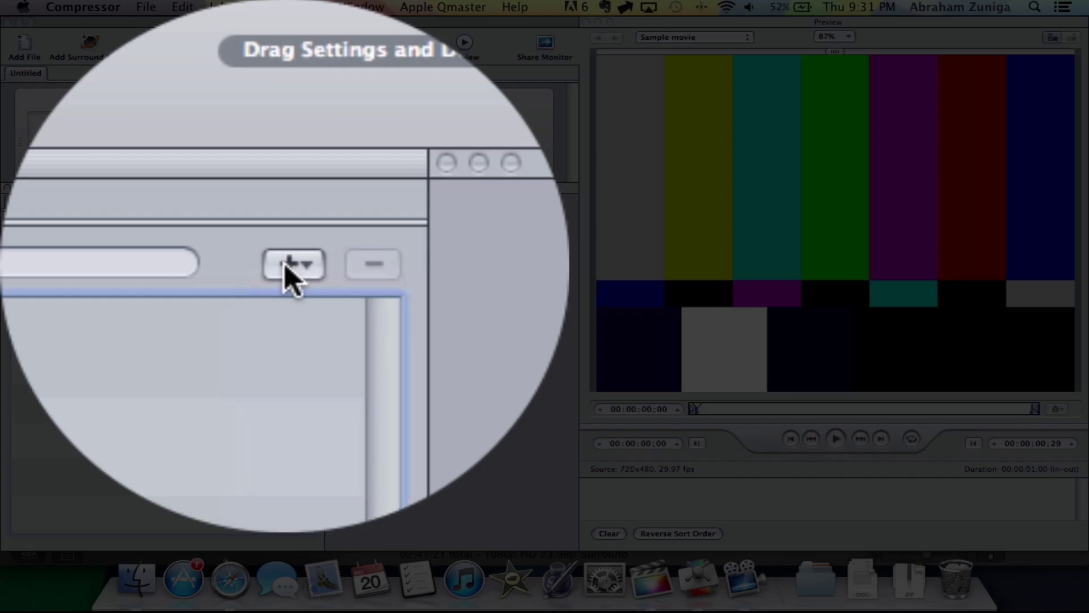
pyautogui.click(276, 225)
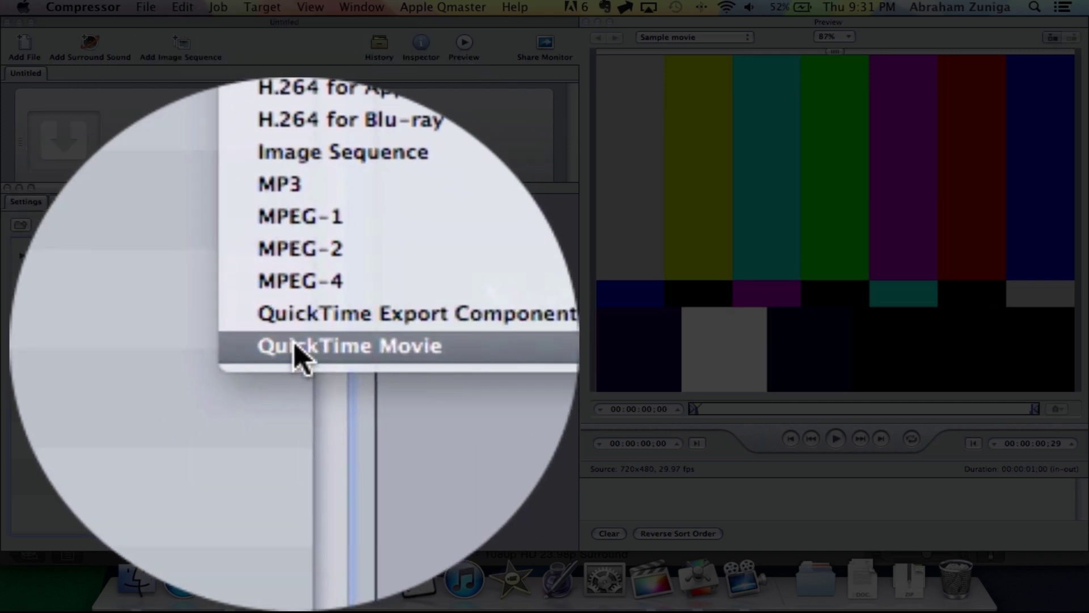
pyautogui.click(295, 347)
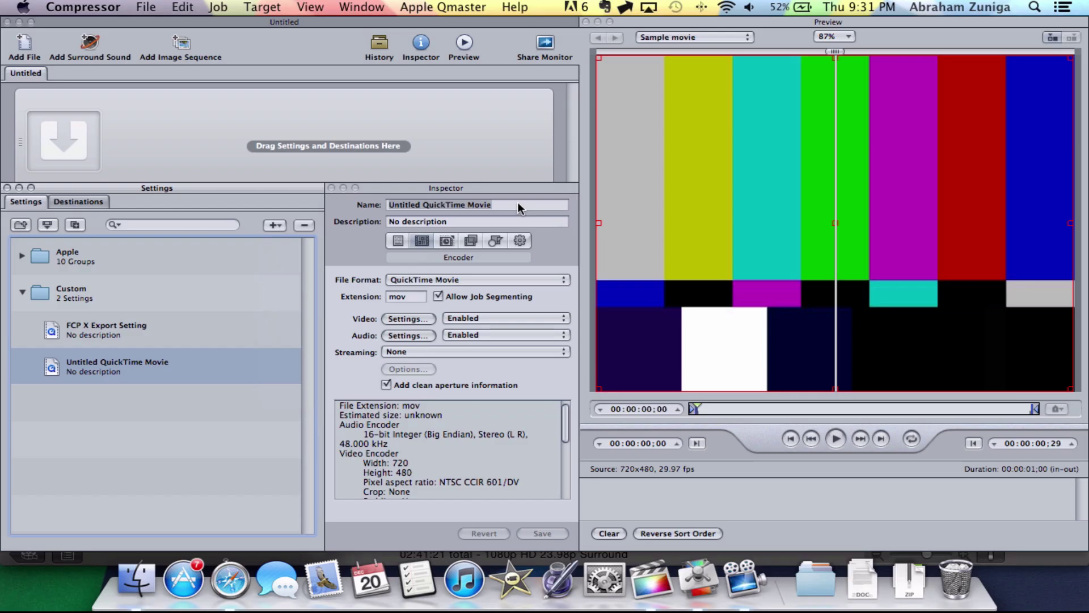
# Step: Name the new custom setting 'Test'
pyautogui.tripleClick(517, 203)
pyautogui.write('Ts')
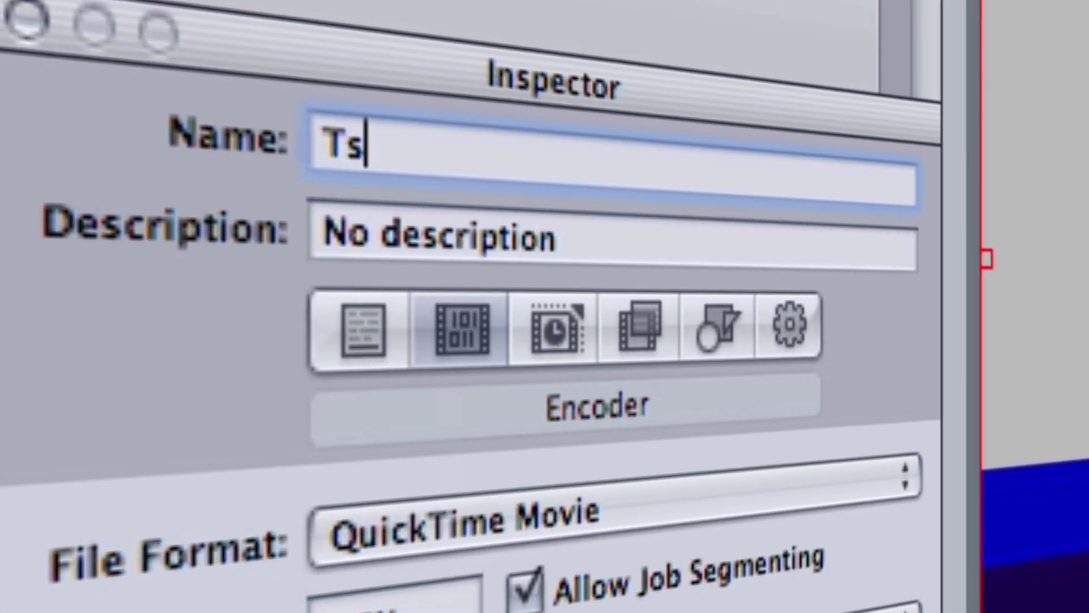
pyautogui.press('BackSpace')
pyautogui.write('est')
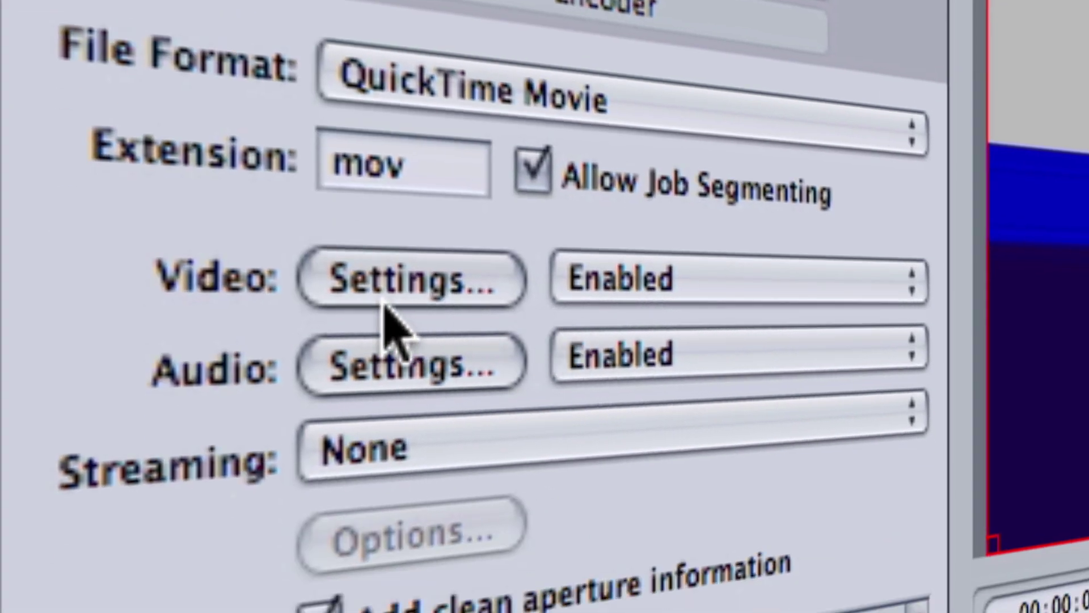
# Step: Set the Test setting's video compression to H.264 with quality lowered to Medium
pyautogui.click(386, 298)
pyautogui.click(595, 64)
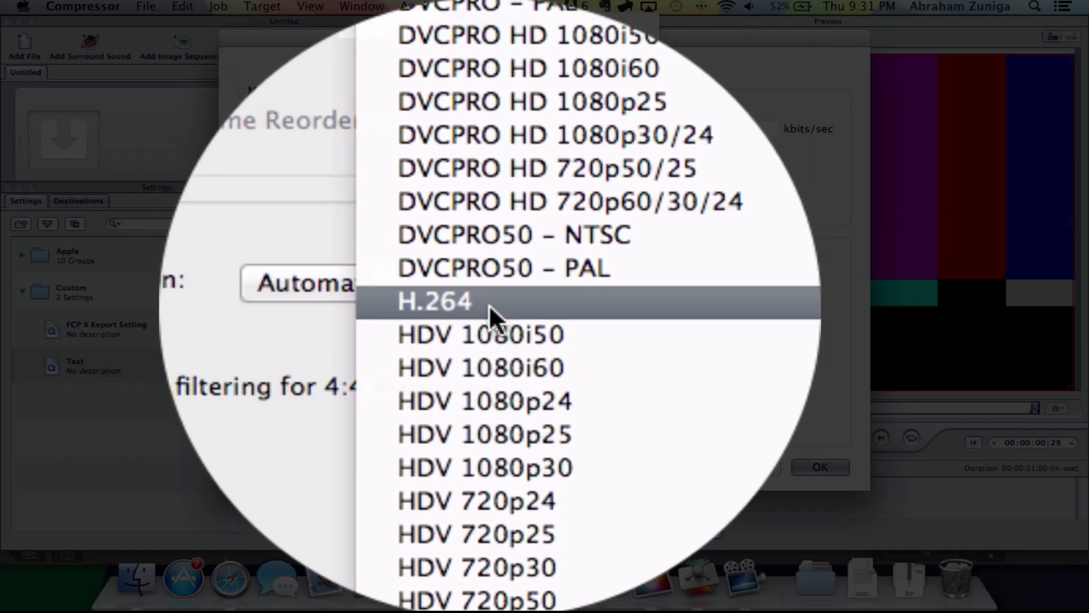
pyautogui.click(489, 304)
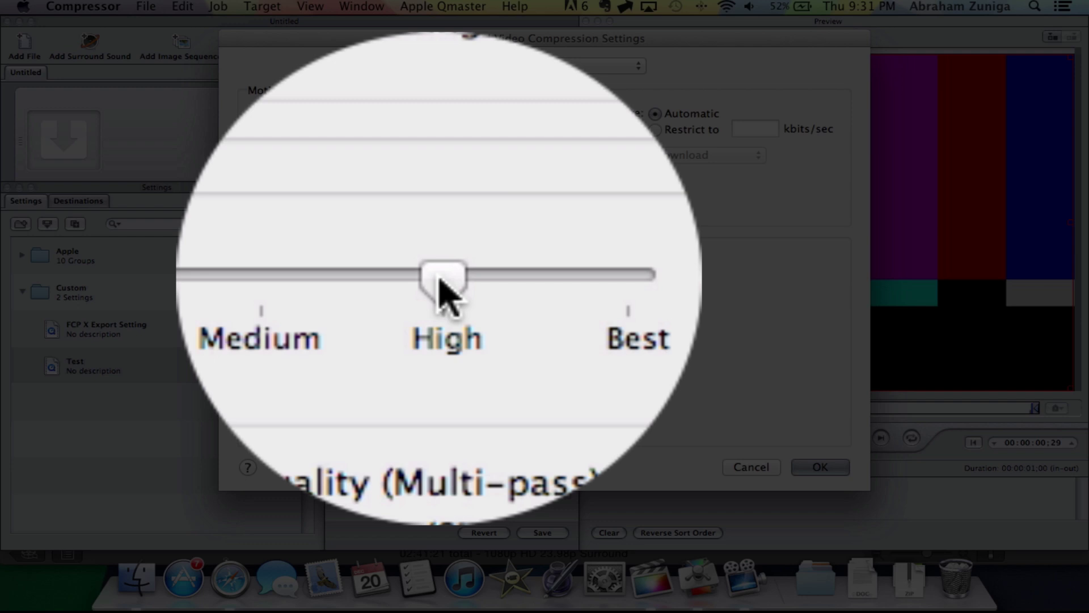
pyautogui.moveTo(438, 278); pyautogui.dragTo(393, 278)
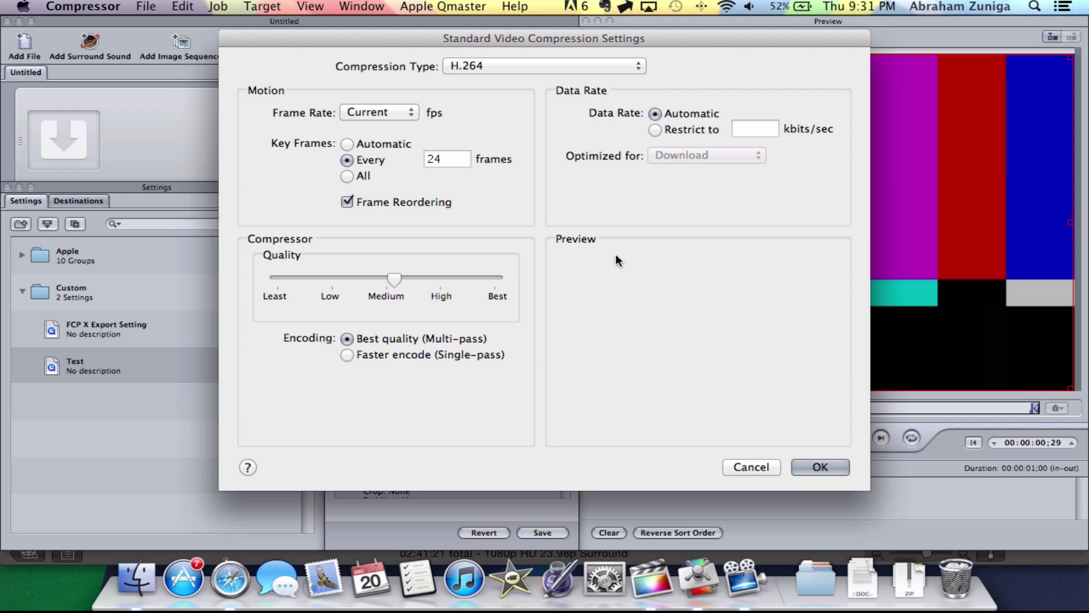
pyautogui.click(811, 465)
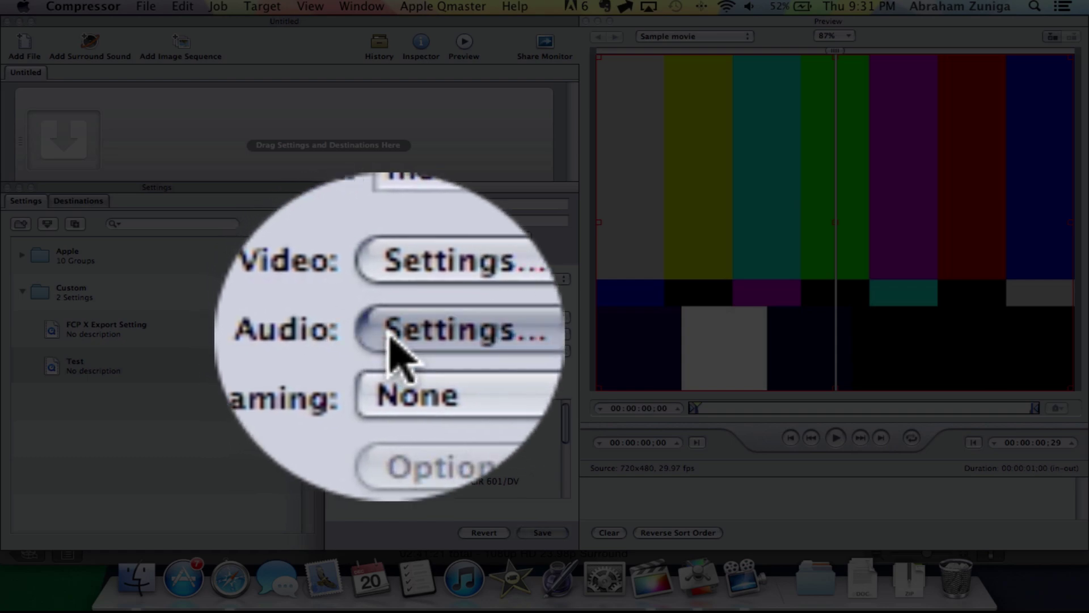
# Step: Set the audio to AAC at 44.100 kHz, Best render quality, and a 256 kbps target bit rate
pyautogui.click(391, 336)
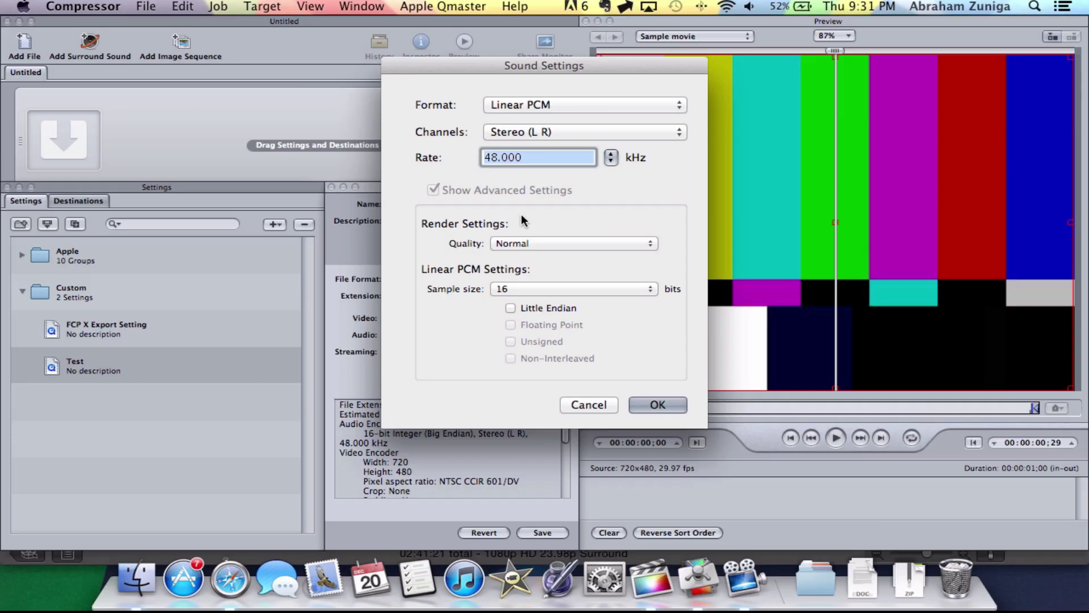
pyautogui.click(548, 107)
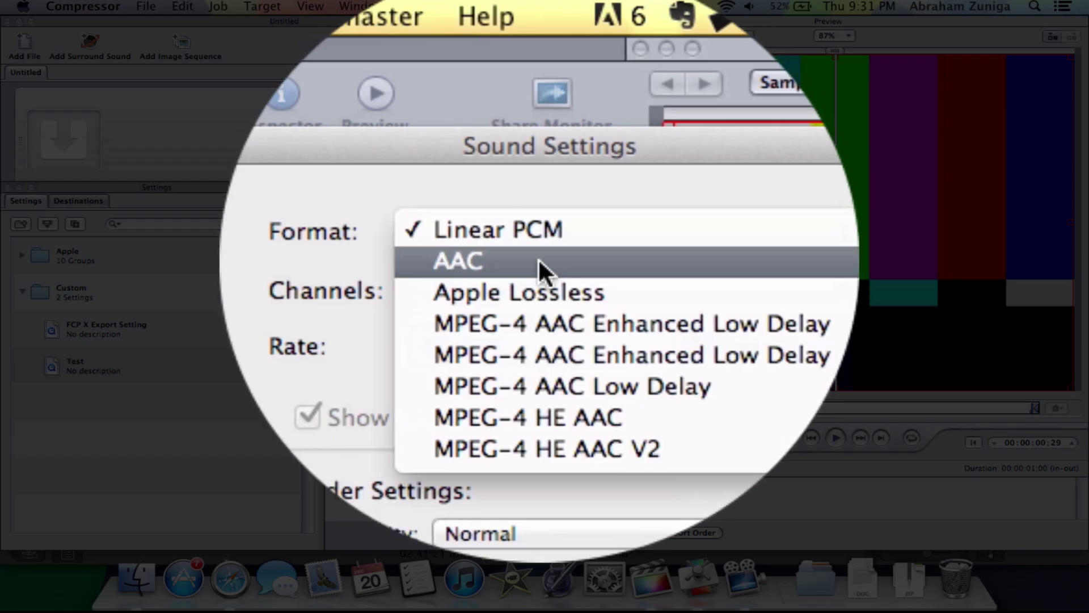
pyautogui.click(539, 261)
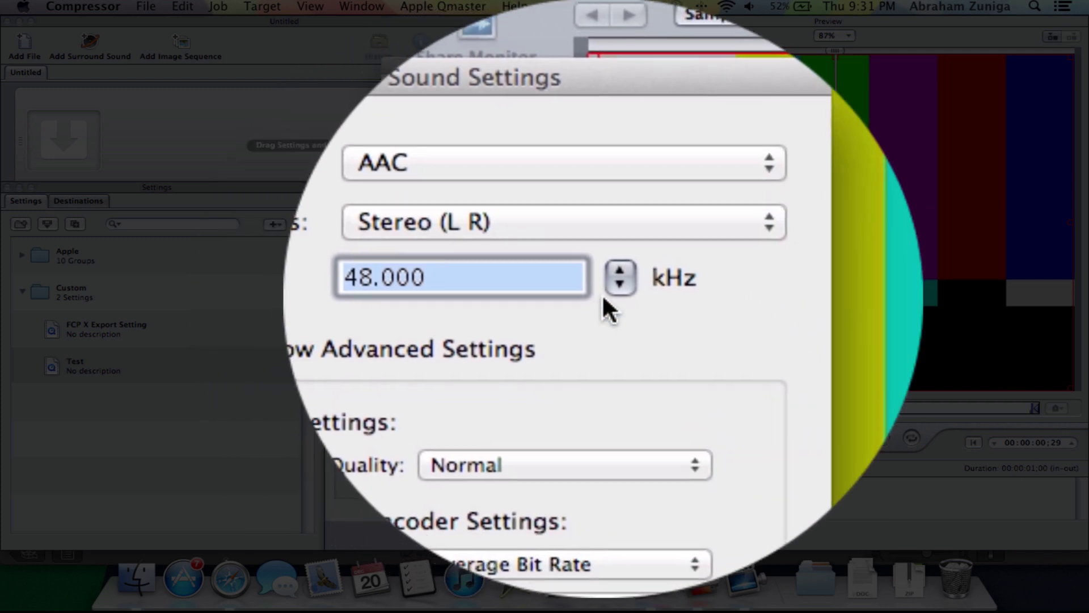
pyautogui.click(608, 294)
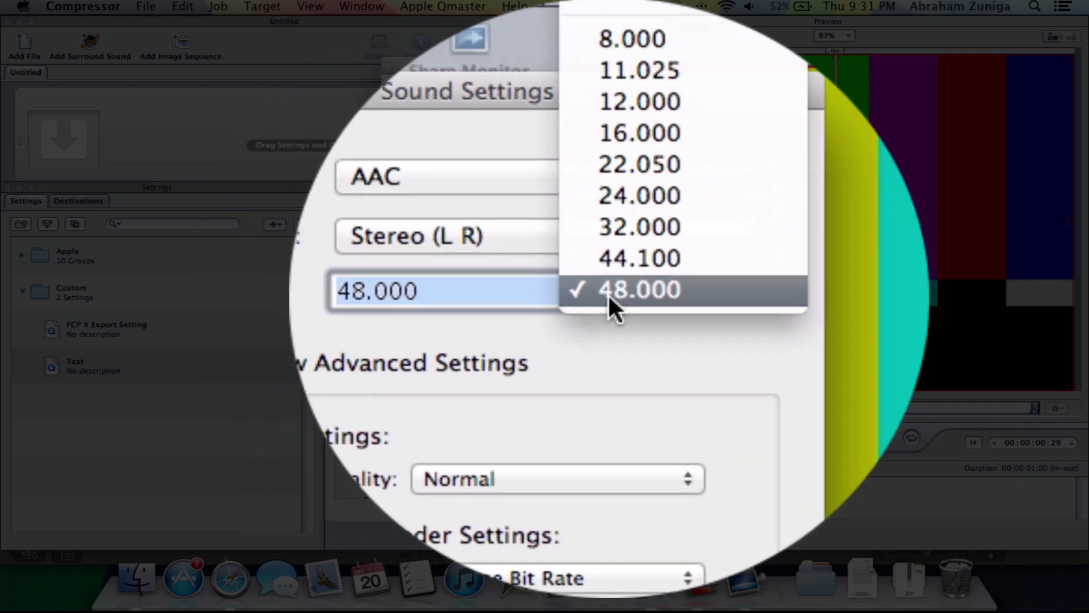
pyautogui.click(636, 296)
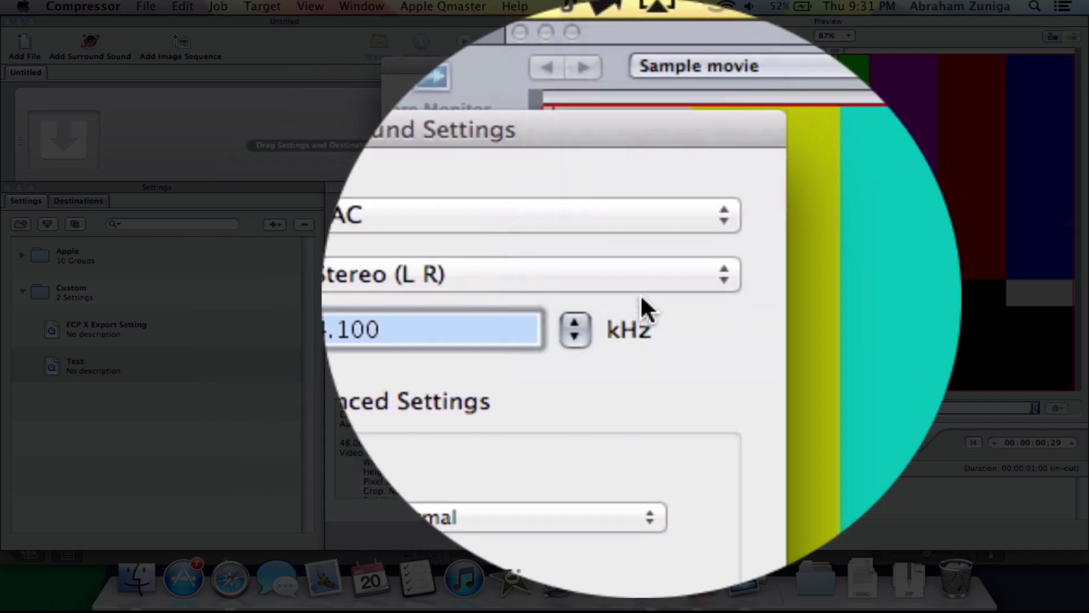
pyautogui.click(595, 297)
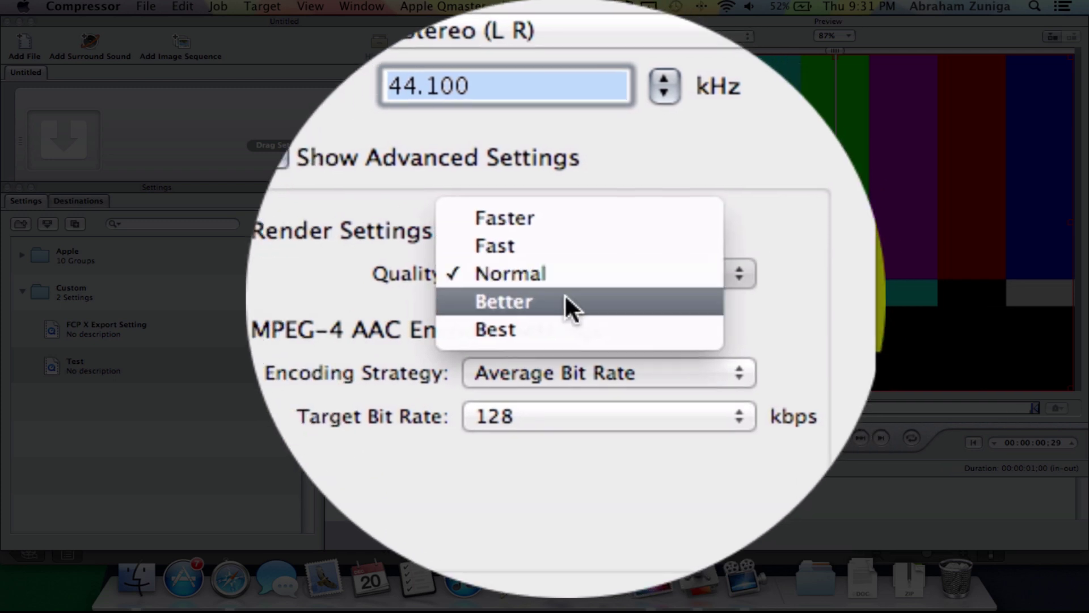
pyautogui.click(541, 300)
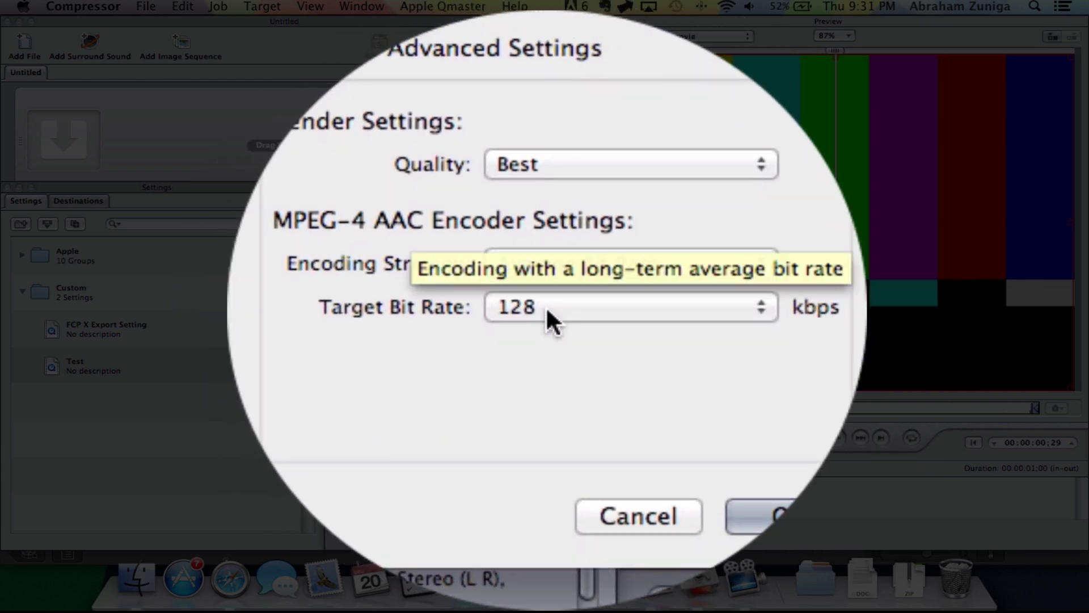
pyautogui.click(545, 309)
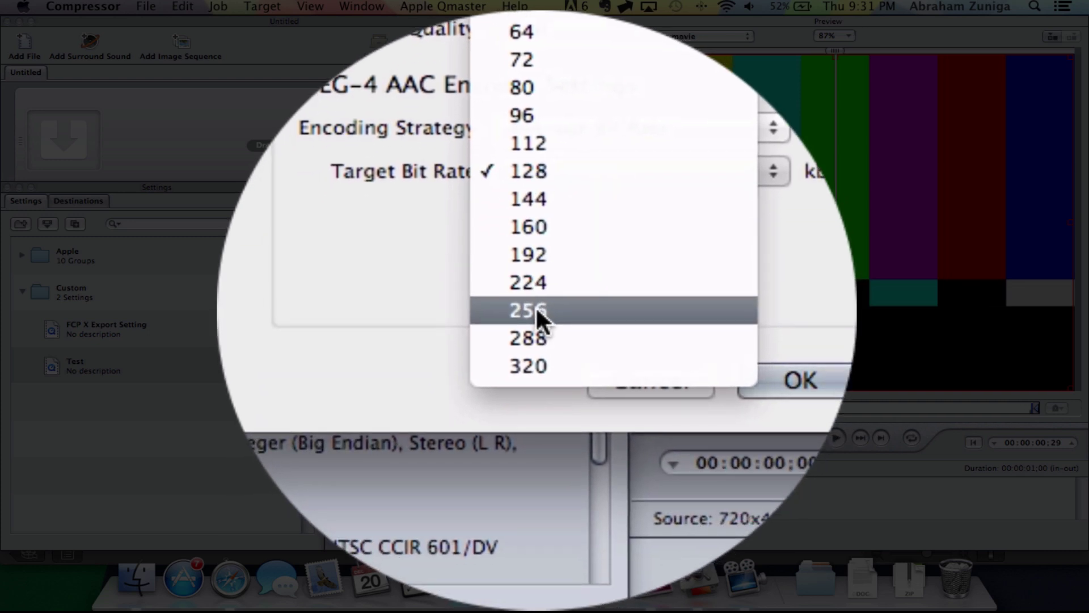
pyautogui.click(535, 305)
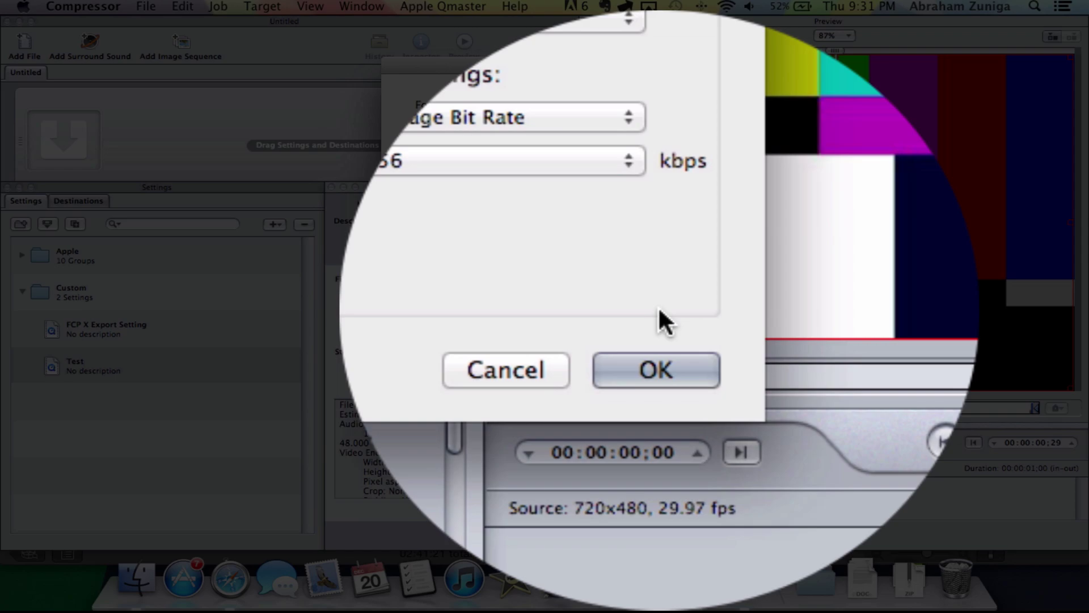
pyautogui.click(794, 380)
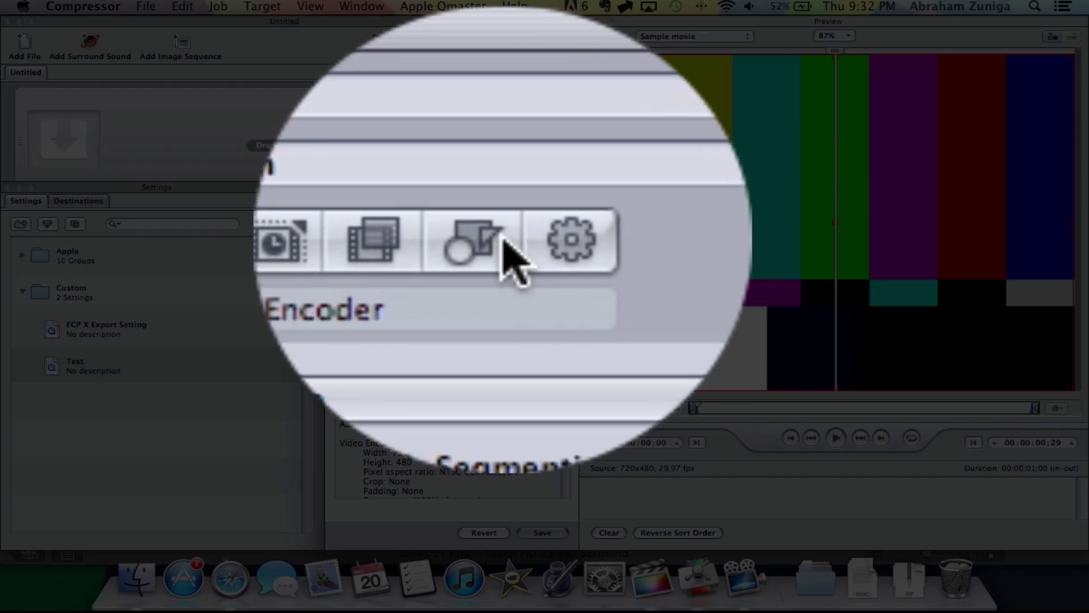
# Step: Choose a 1920x1080 frame size in Geometry and save the Test setting
pyautogui.click(495, 240)
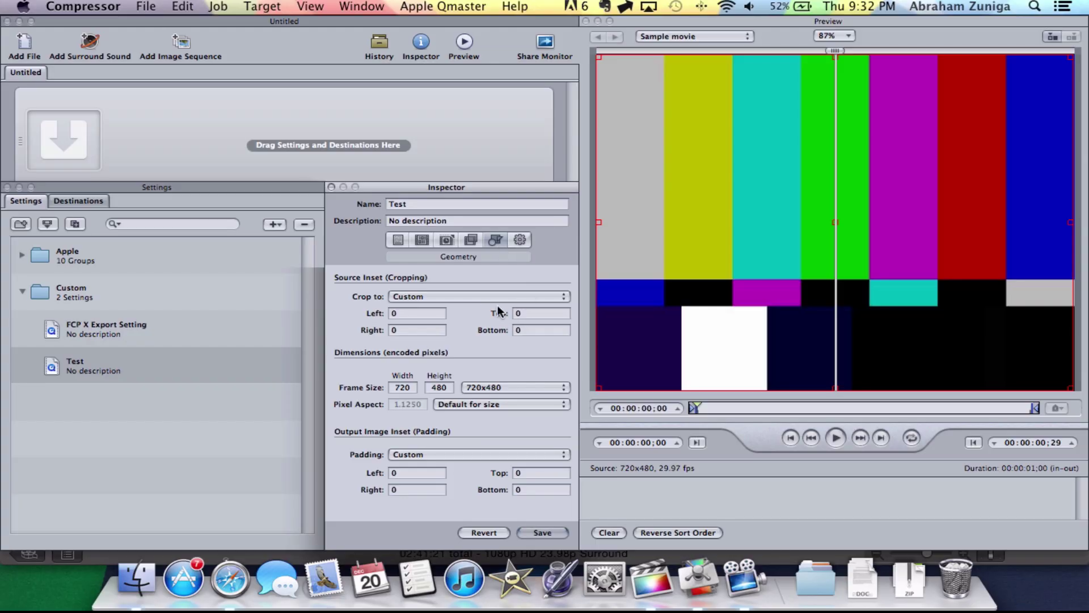
pyautogui.click(531, 387)
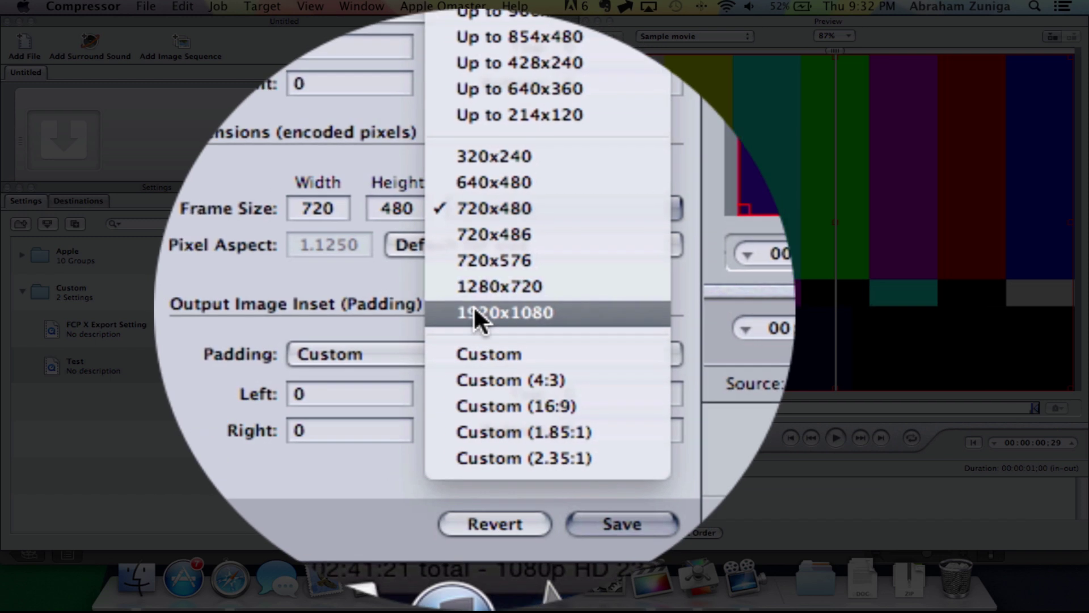
pyautogui.click(474, 306)
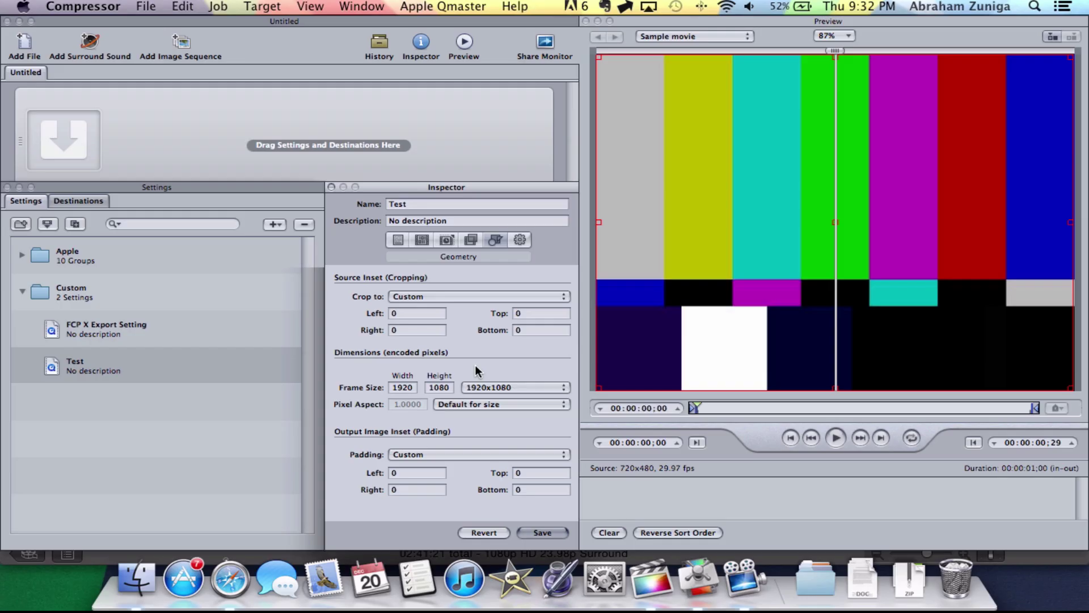
pyautogui.click(535, 527)
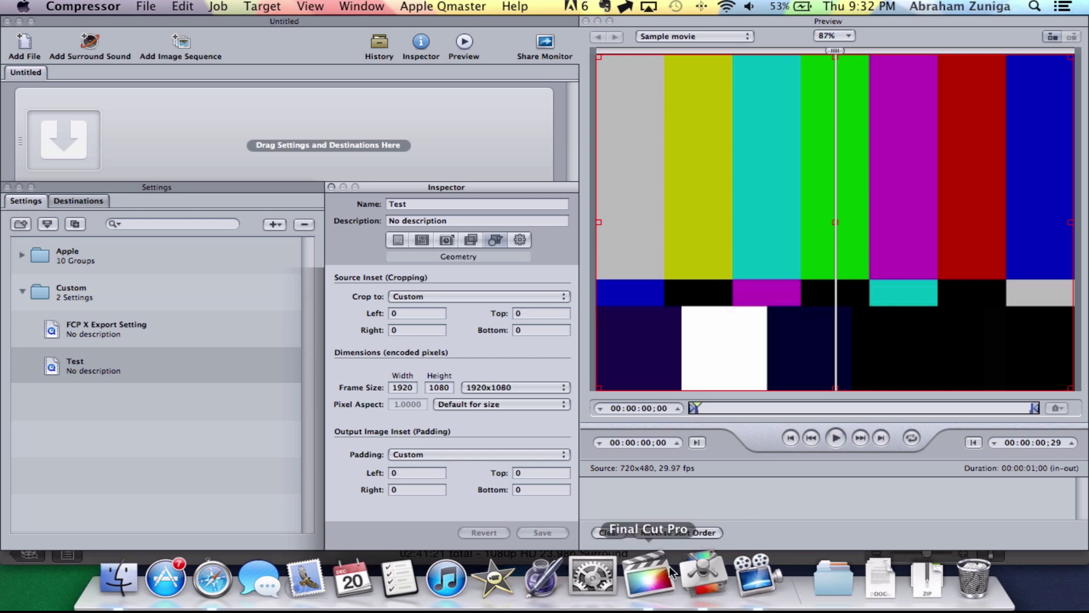
# Step: Switch back to Final Cut Pro's illuzion SGP Case project and show its Share options
pyautogui.click(652, 577)
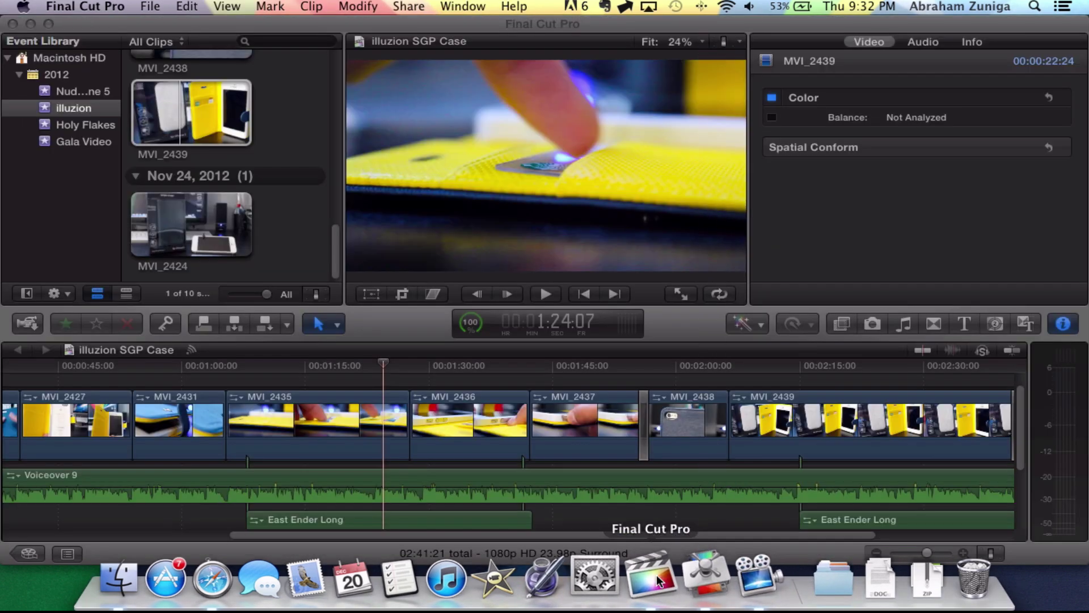
pyautogui.click(415, 4)
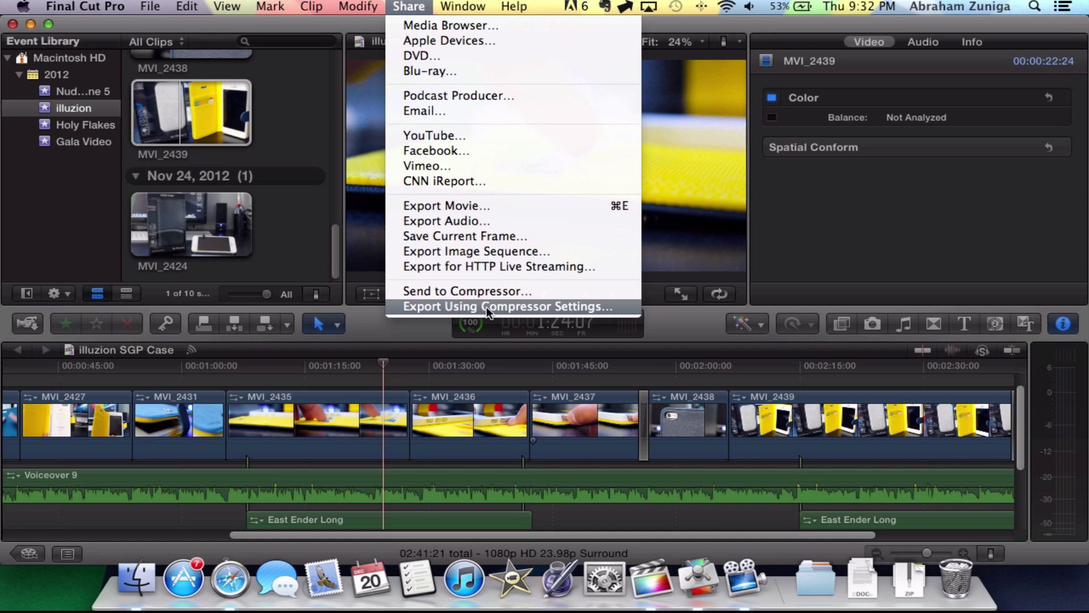
pyautogui.click(529, 307)
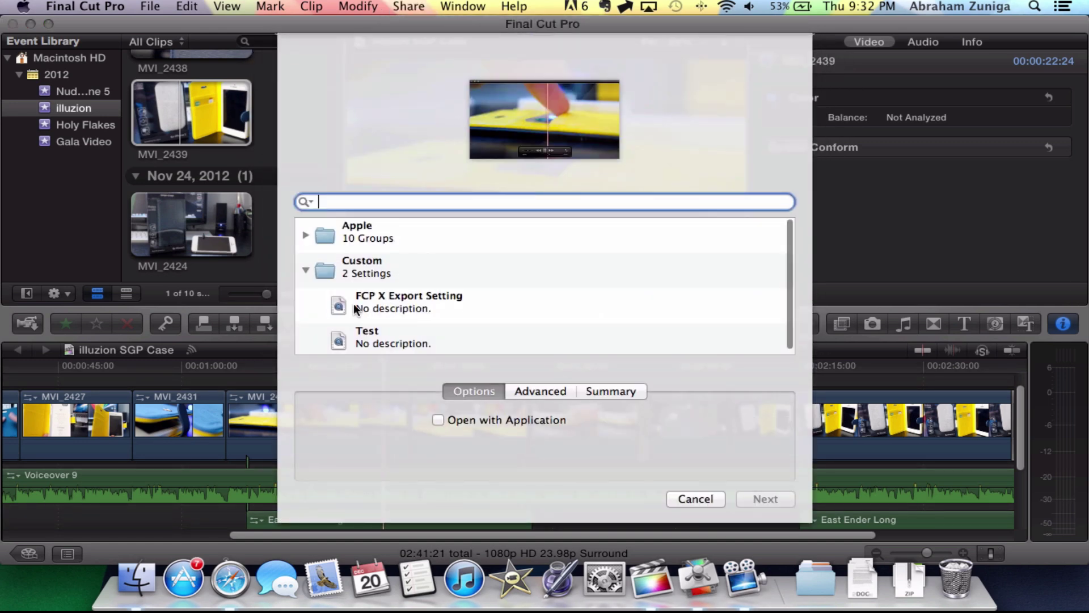
pyautogui.click(413, 308)
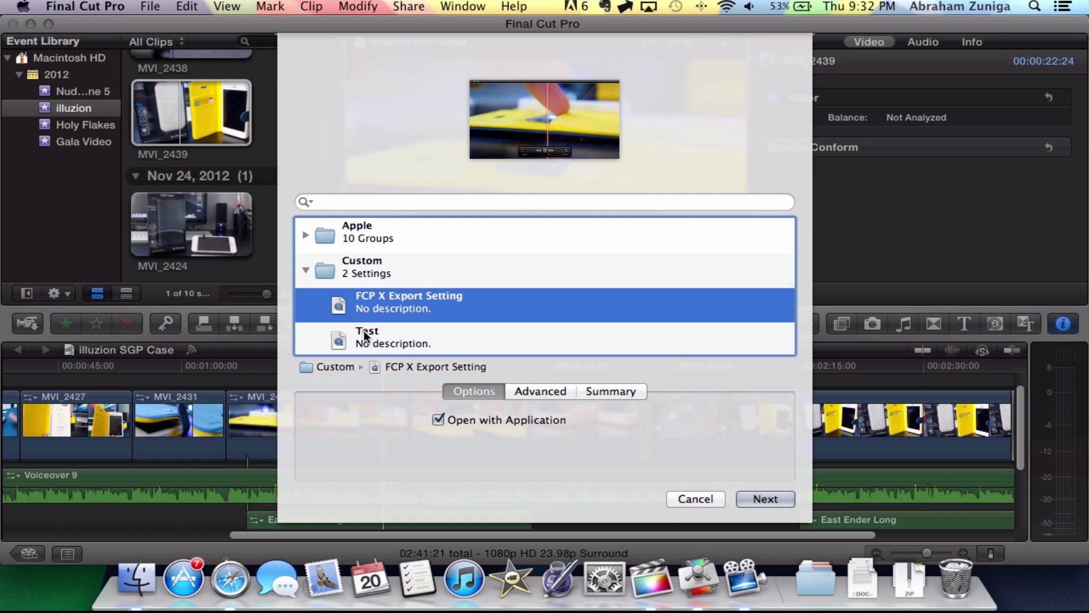
pyautogui.click(365, 335)
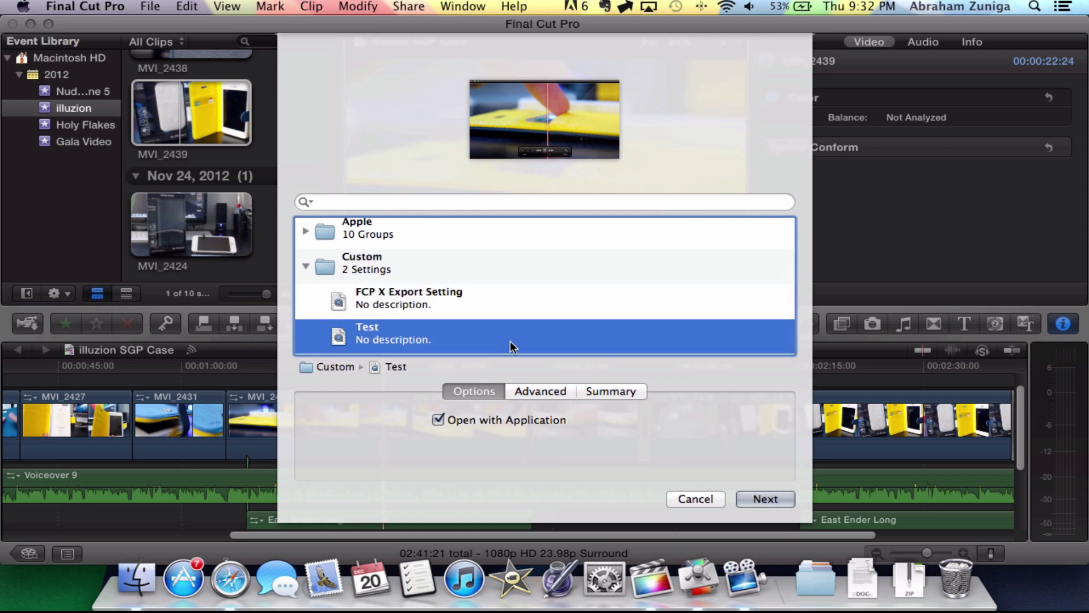
pyautogui.click(603, 394)
pyautogui.scroll(-3, 363, 437)
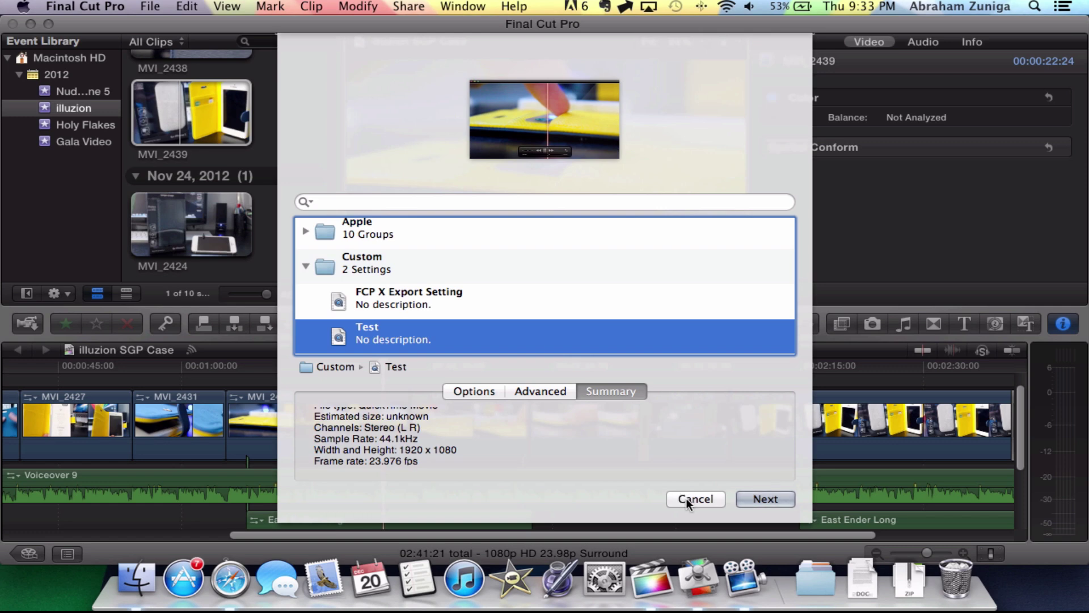
pyautogui.click(686, 498)
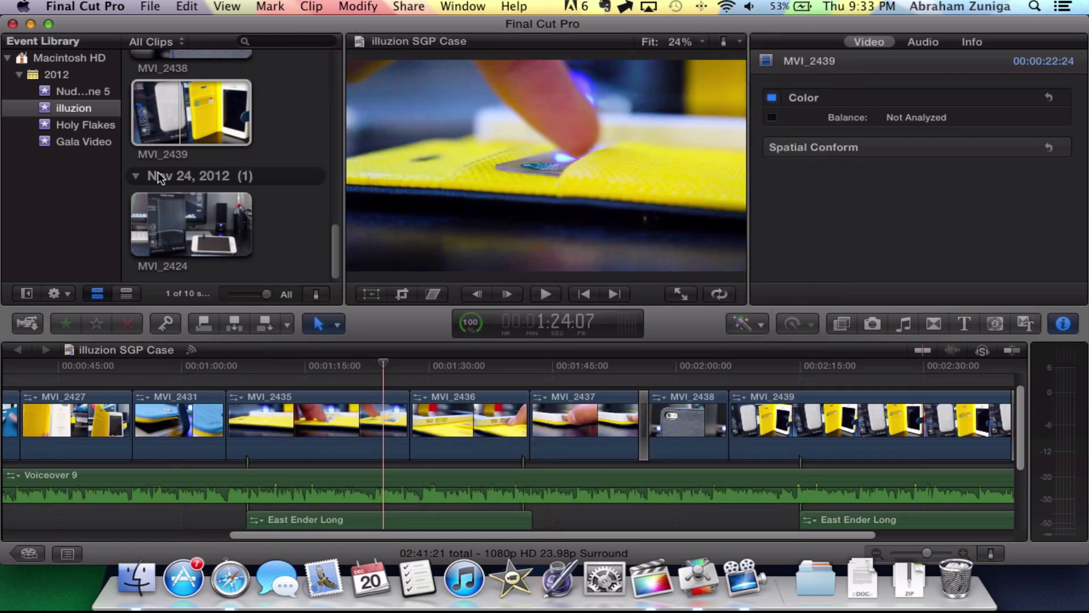
# Step: Quit Compressor from its Dock icon
pyautogui.click(685, 610)
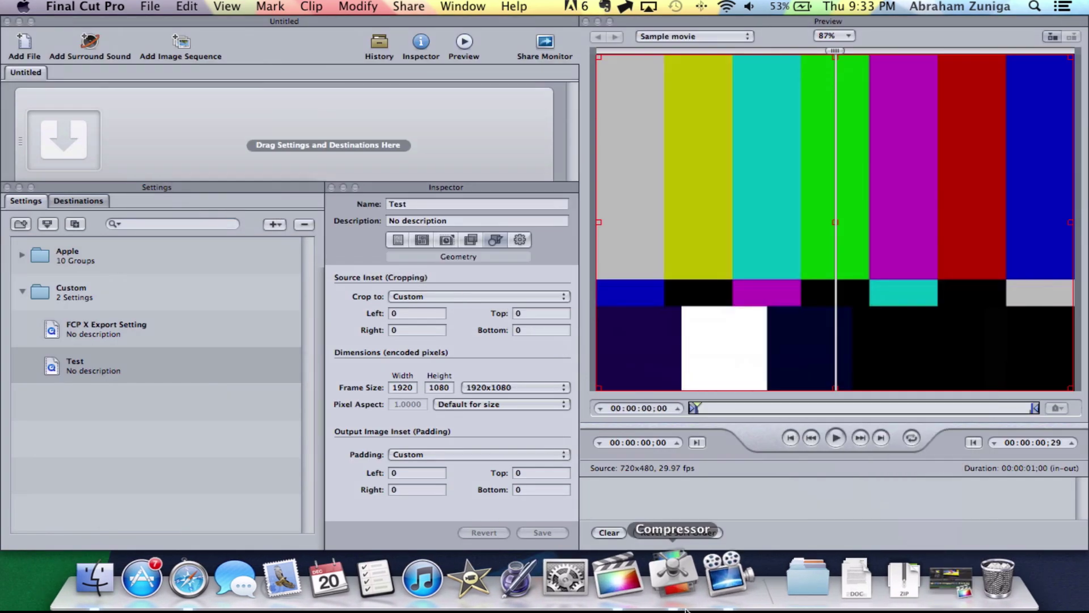
pyautogui.rightClick(668, 575)
pyautogui.click(686, 513)
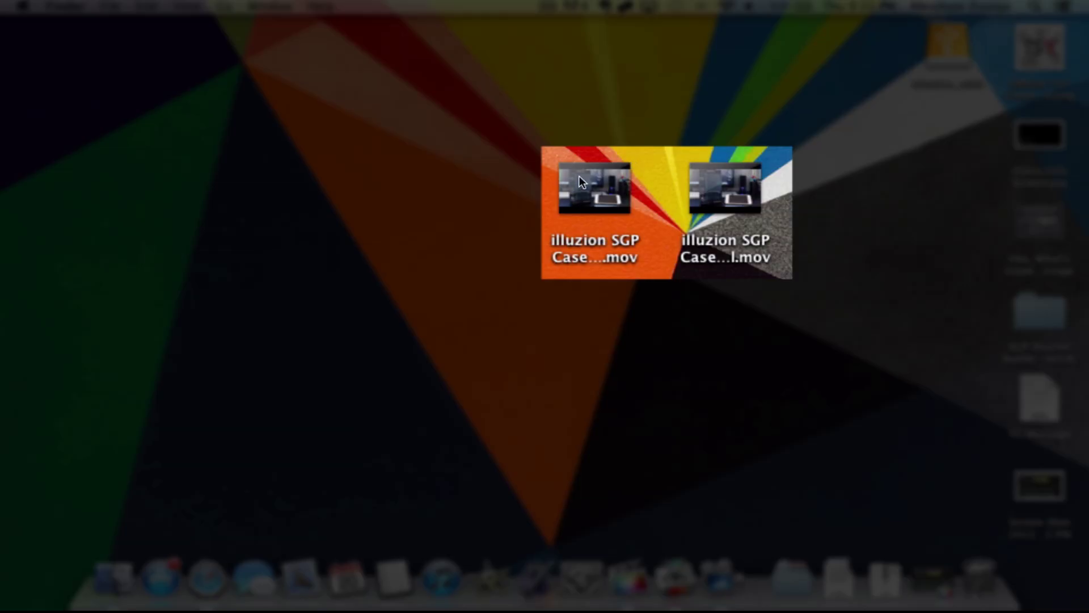
# Step: Select the first illuzion SGP Case movie file on the desktop
pyautogui.click(607, 272)
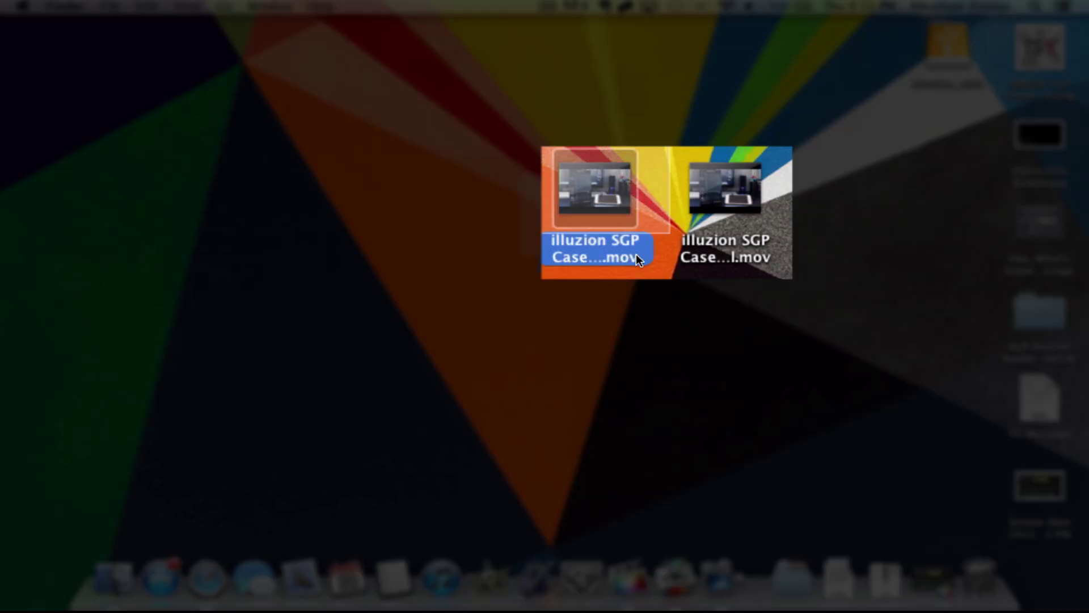
pyautogui.keyDown('super'); pyautogui.click(671, 264); pyautogui.keyUp('super')
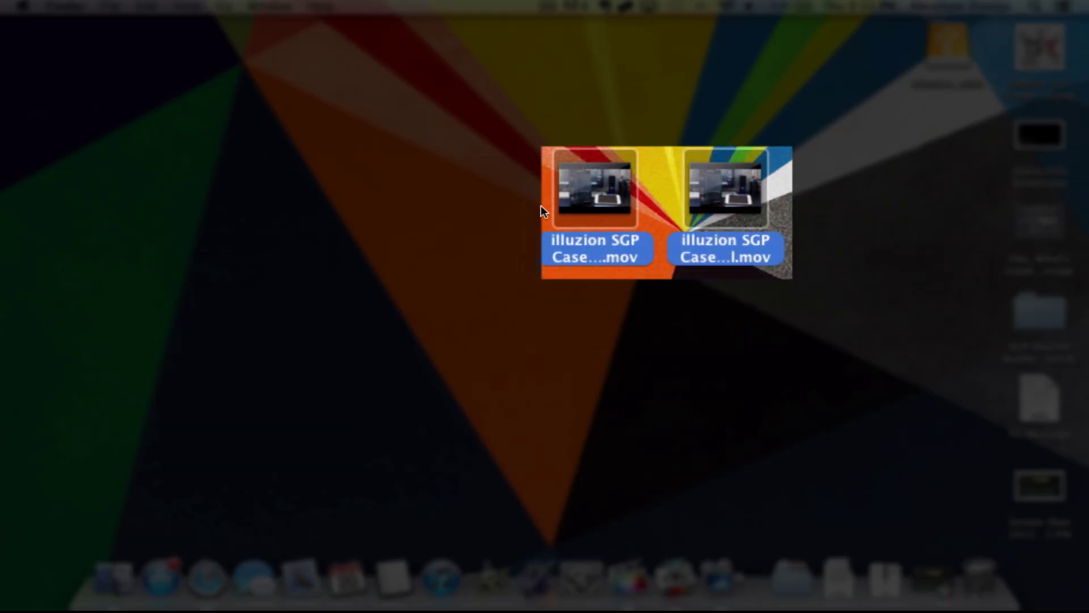
pyautogui.click(521, 206)
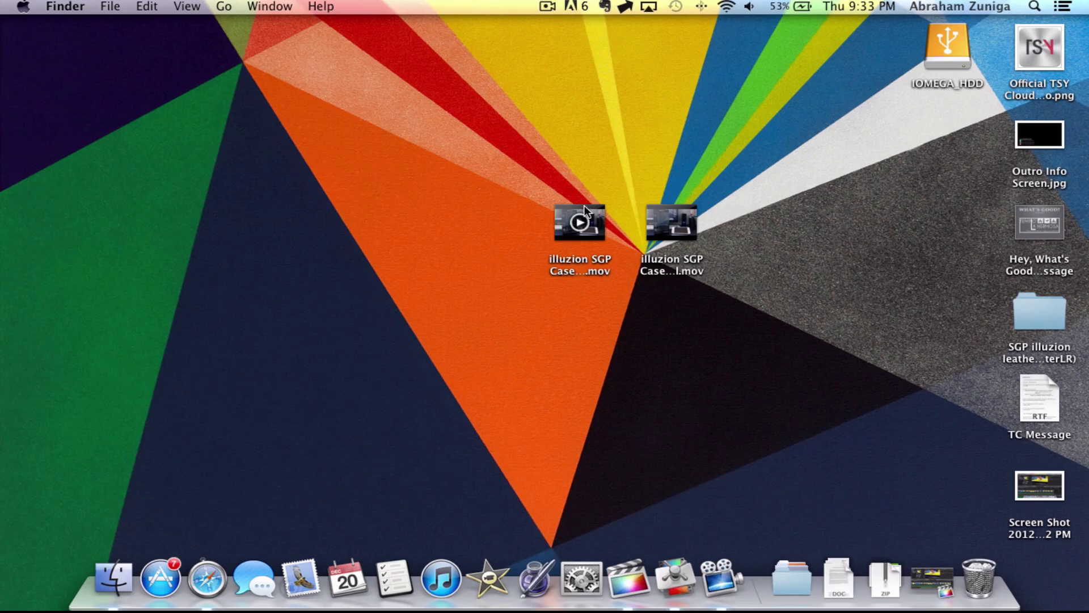
pyautogui.click(585, 207)
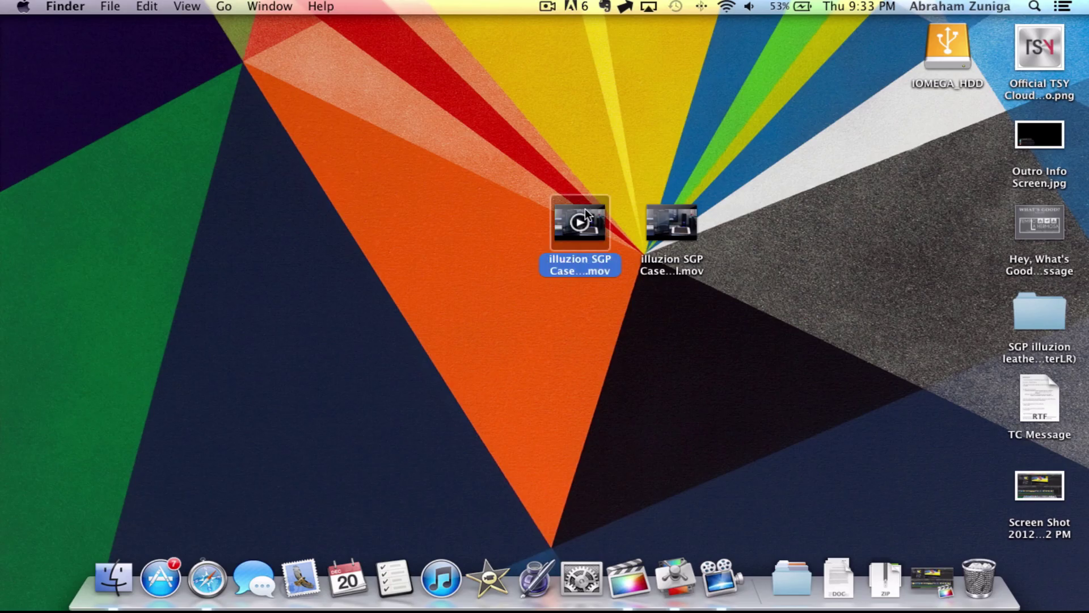
# Step: Get Info on both movies to compare the 2.41 GB original with the 92.6 MB export
pyautogui.rightClick(585, 208)
pyautogui.click(615, 281)
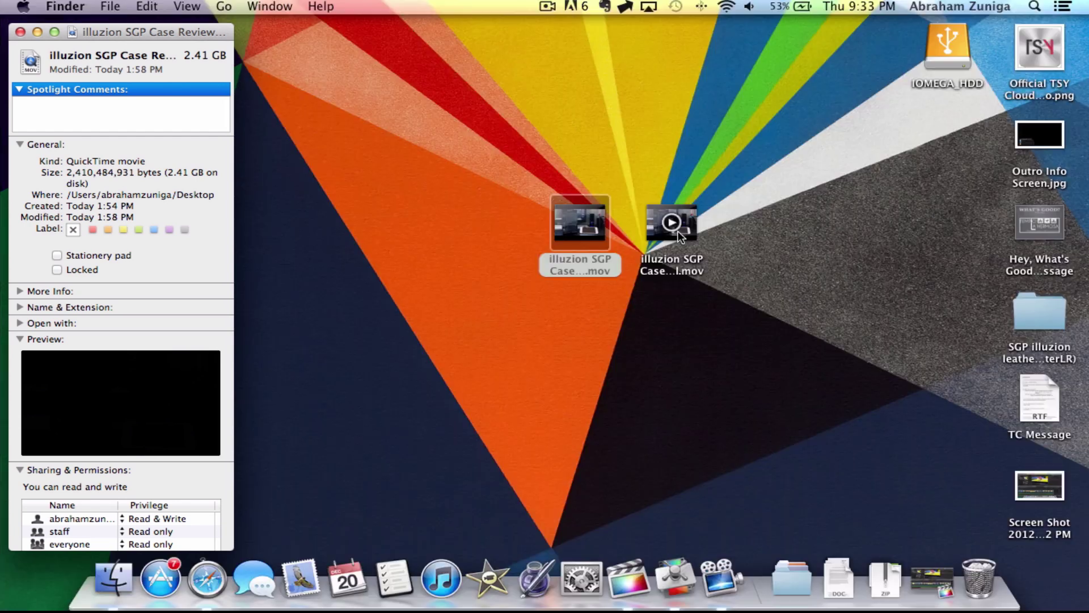
pyautogui.click(681, 234)
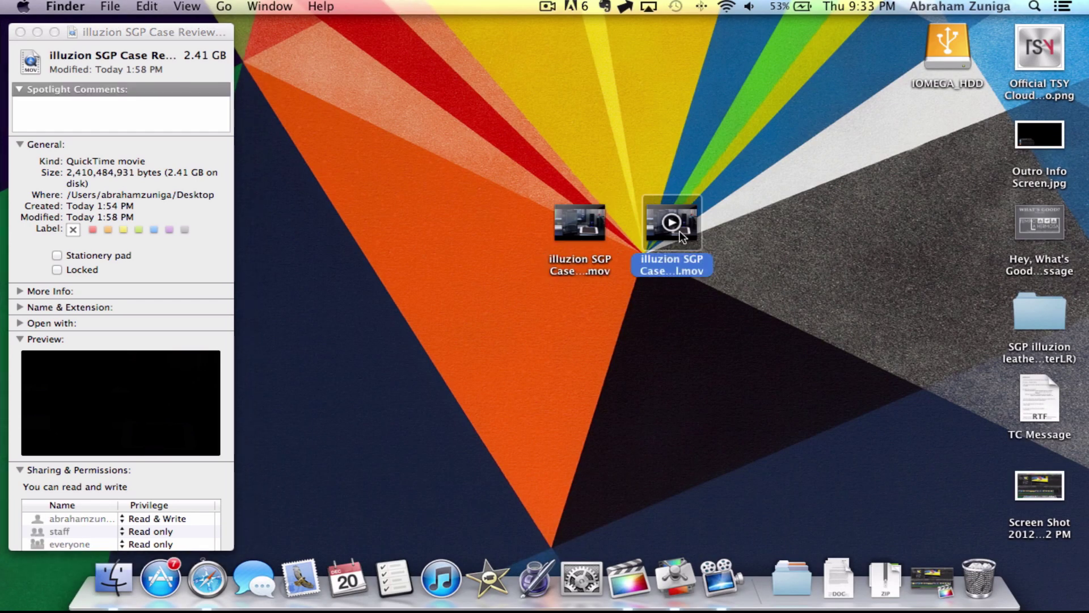
pyautogui.rightClick(681, 232)
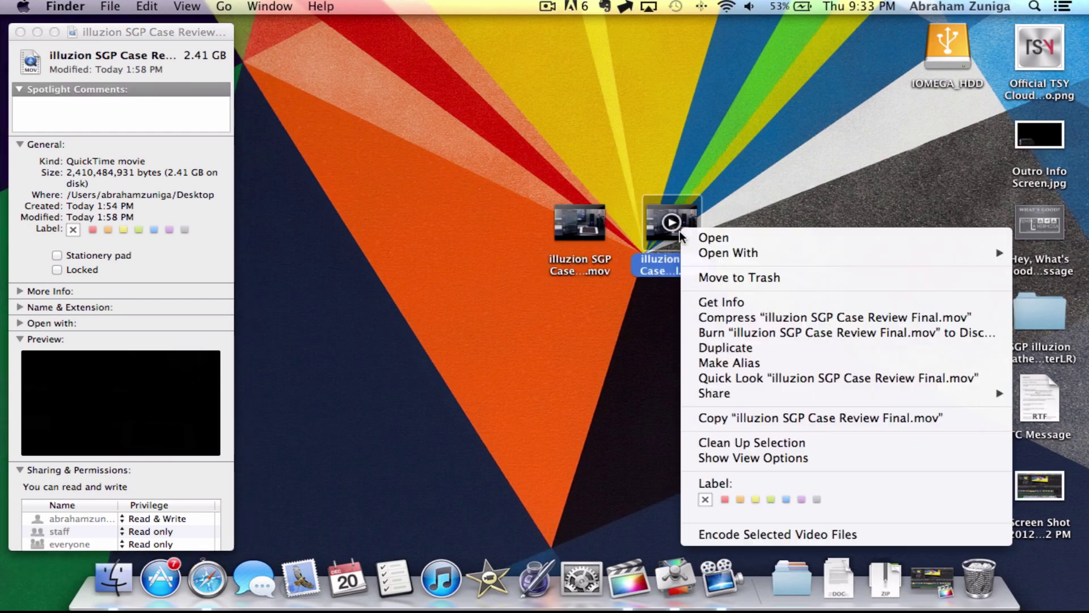
pyautogui.click(718, 298)
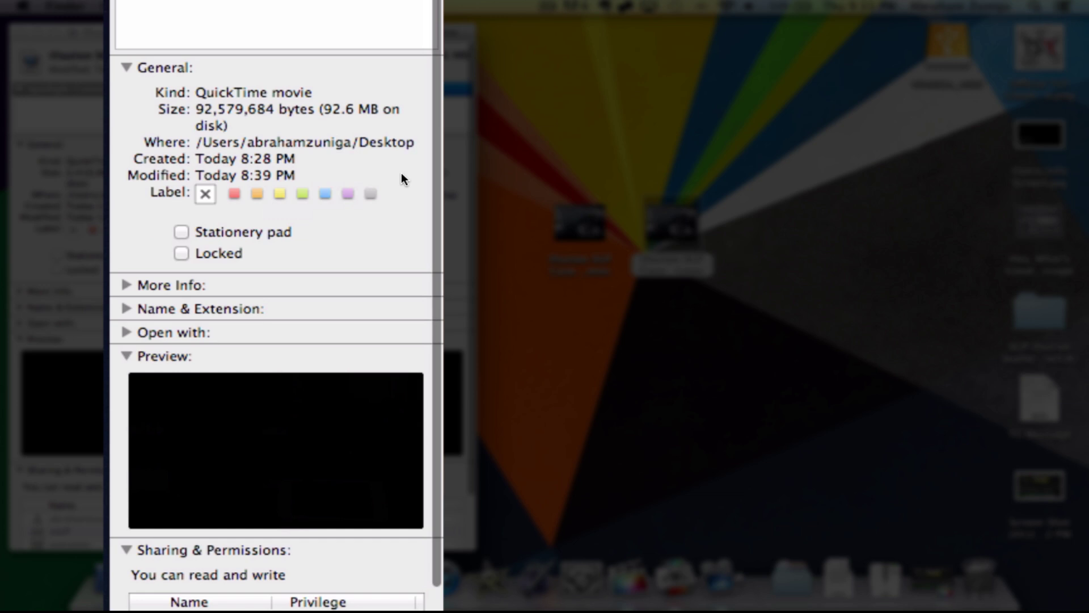
pyautogui.click(257, 194)
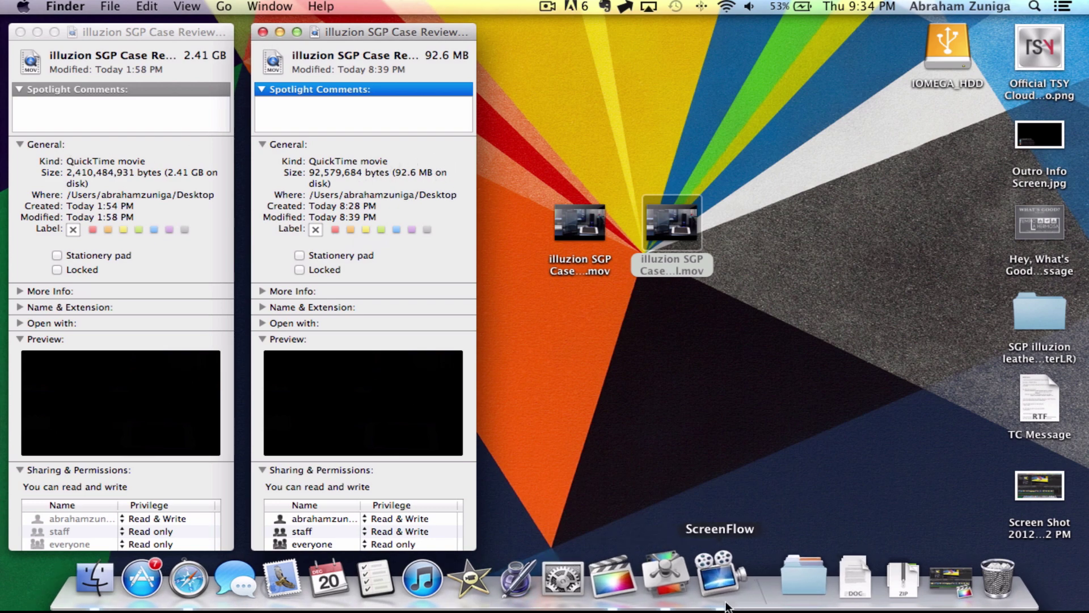
# Step: Bring Compressor back in front, showing the Test setting's 1920x1080 geometry
pyautogui.click(675, 578)
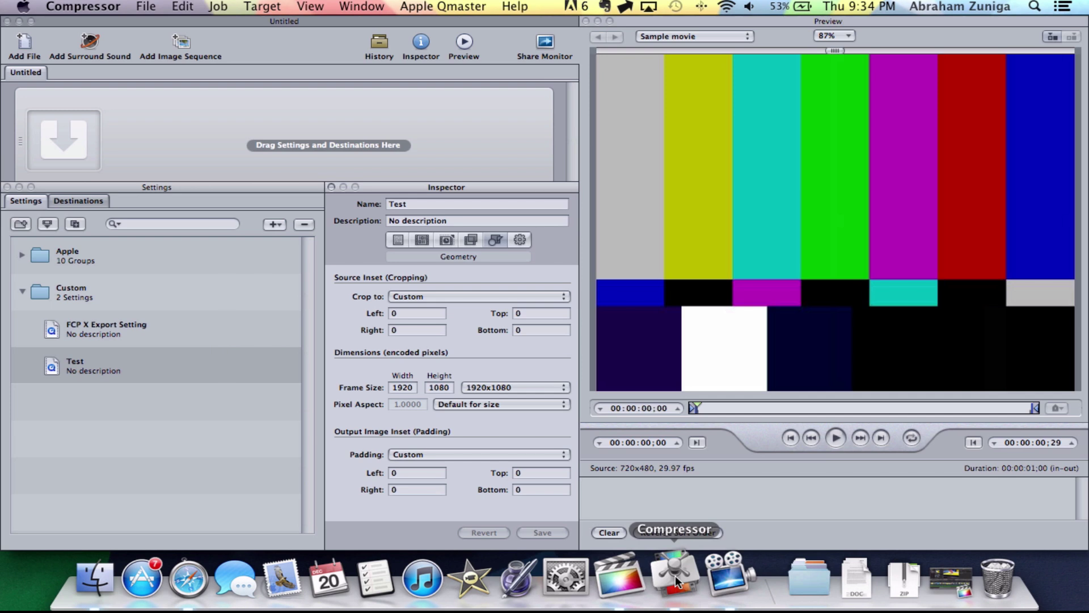